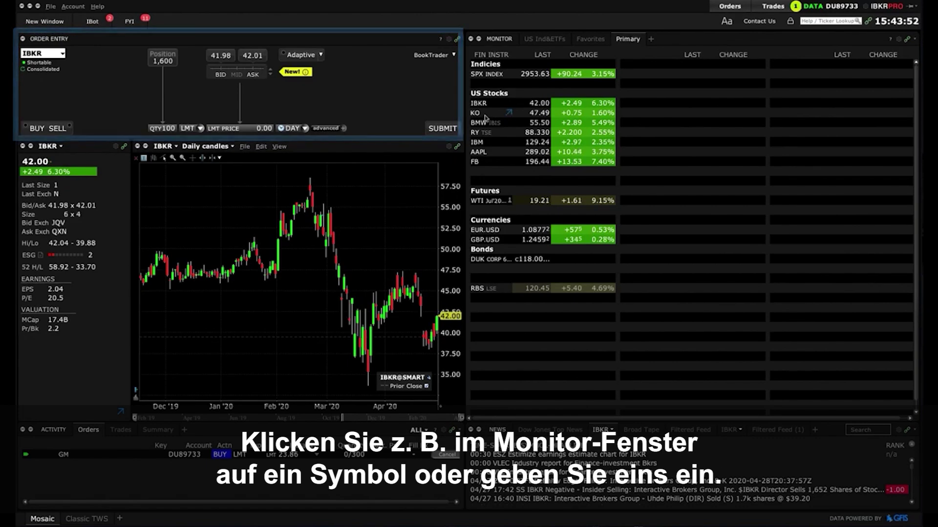
Step: Add General Electric (GE NYSE) as a SMART stock to the watchlist
left_click(485, 116)
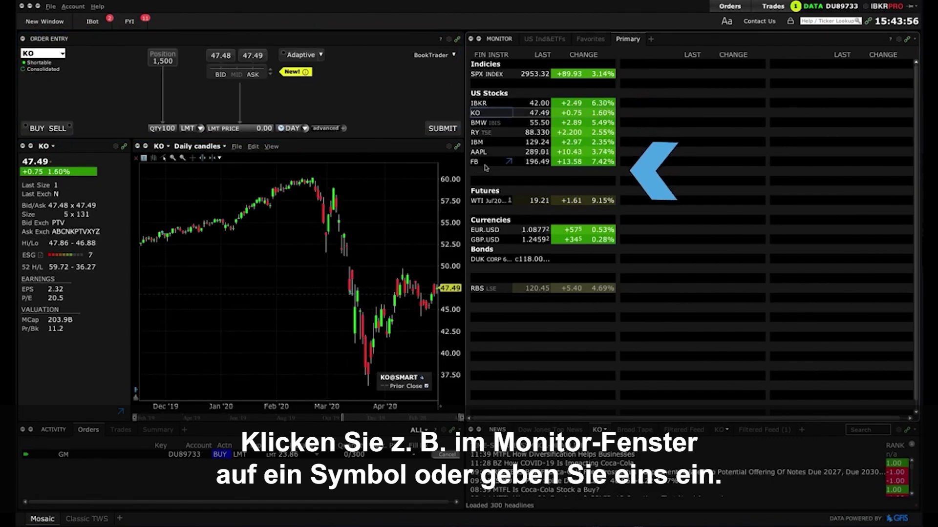
left_click(489, 171)
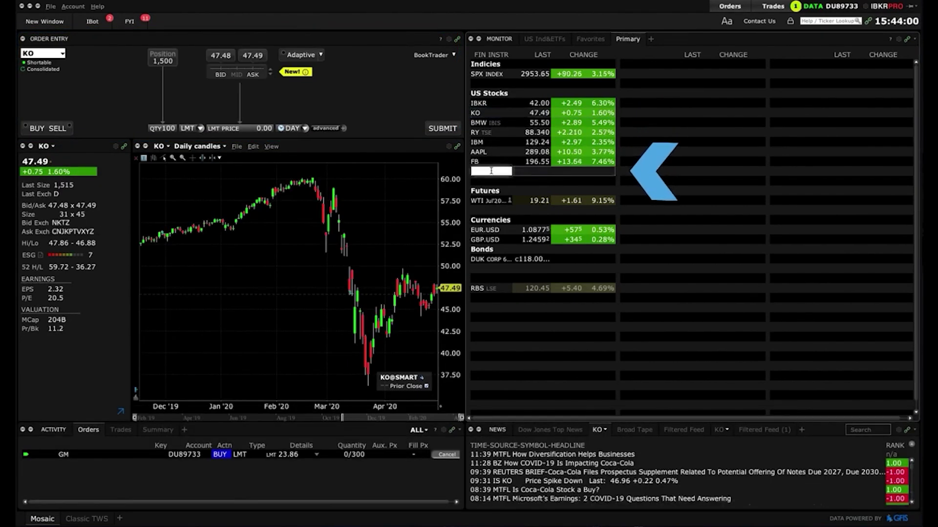
type("ge")
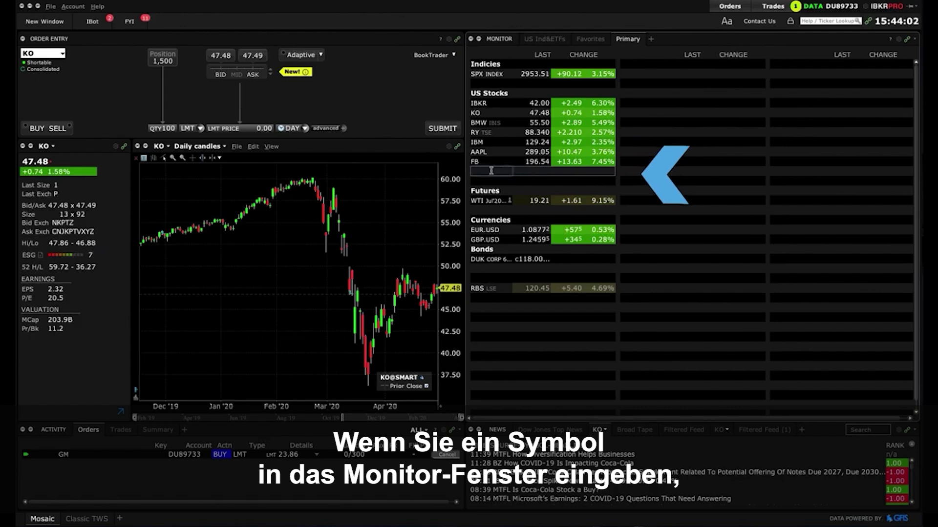
key("Return")
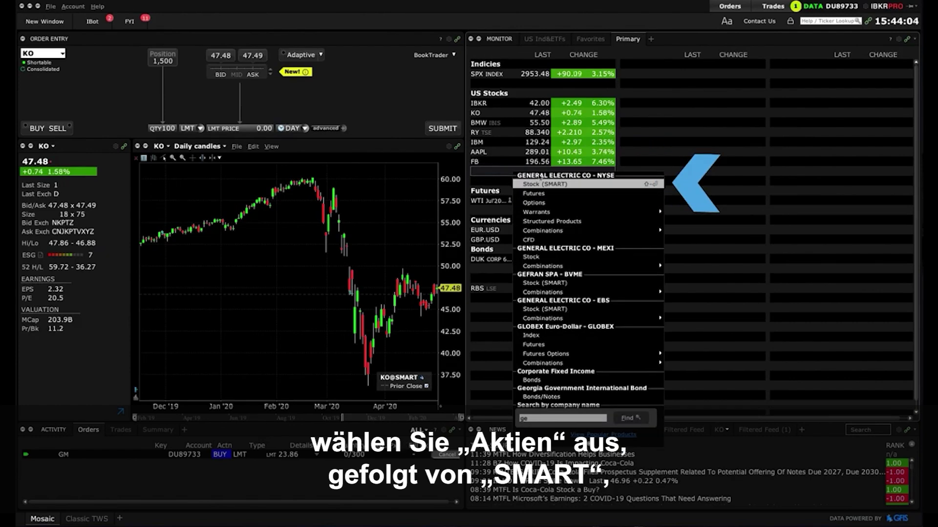
left_click(590, 185)
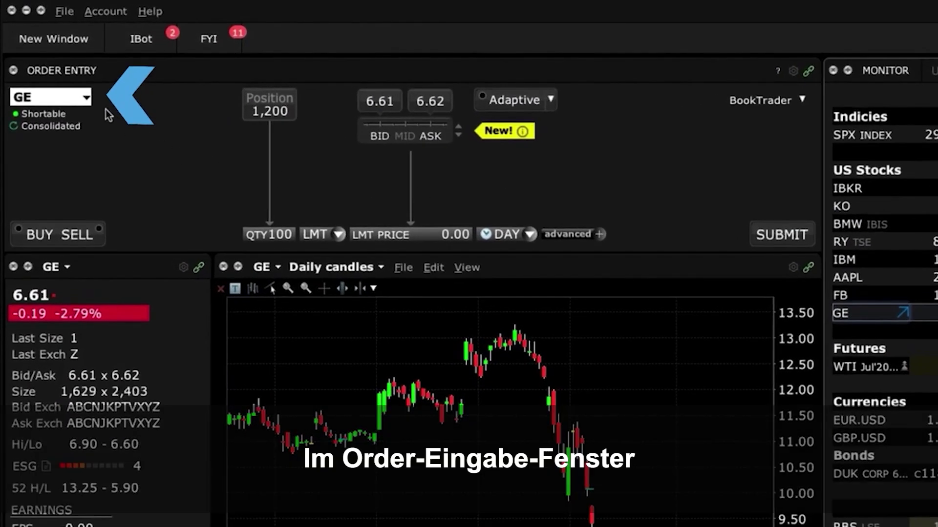
Step: Switch order entry, quote and chart to AAPL from the recent symbols list
left_click(89, 98)
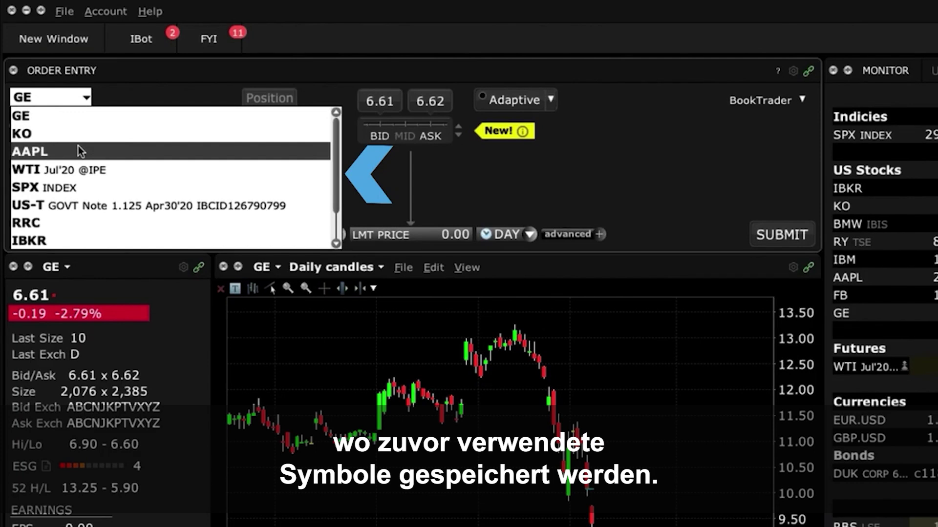
left_click(78, 149)
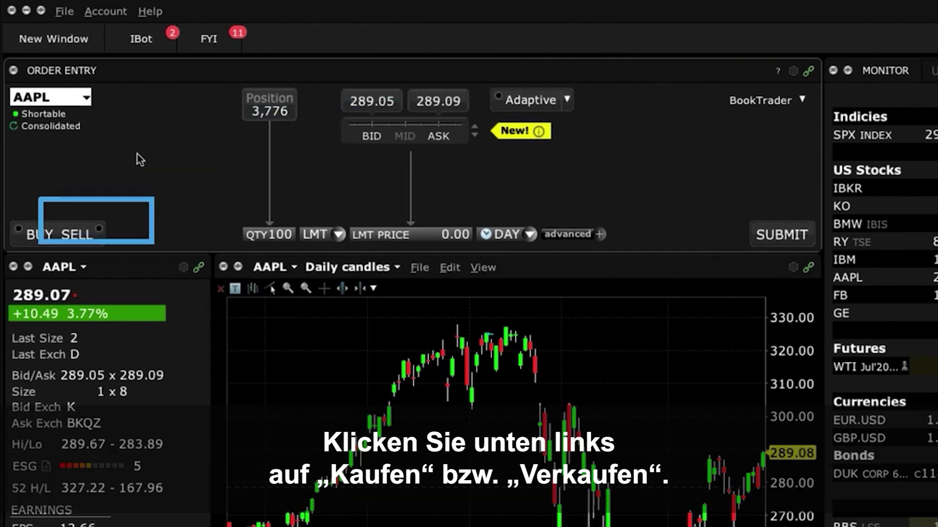
Step: Make the AAPL order a buy for 200 shares
left_click(48, 234)
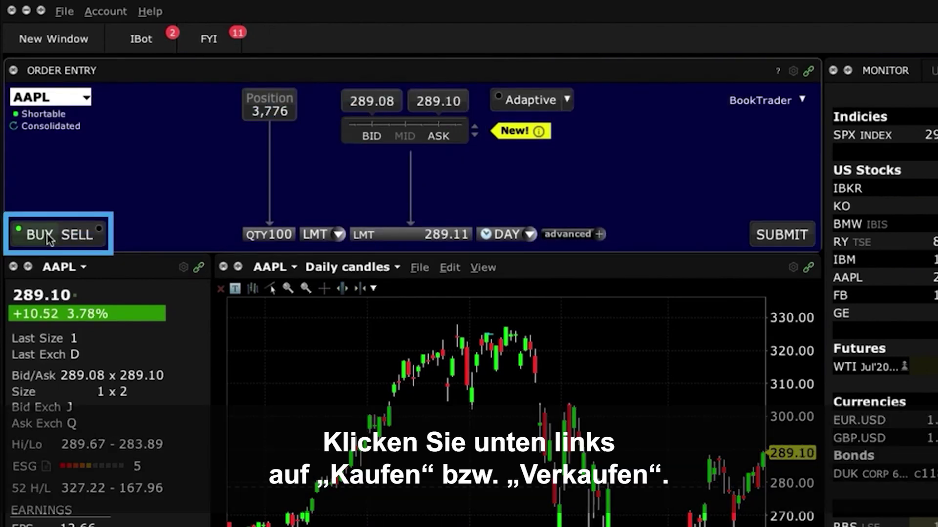
left_click(65, 235)
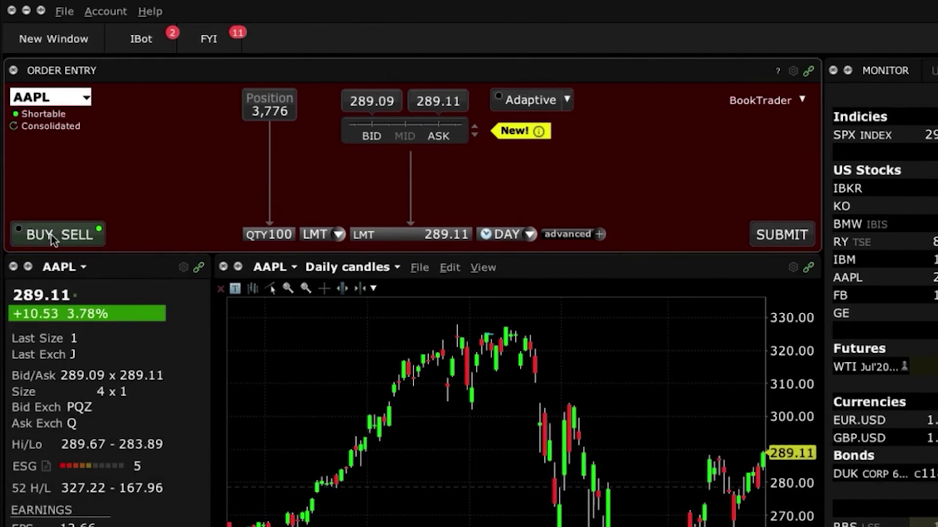
left_click(52, 236)
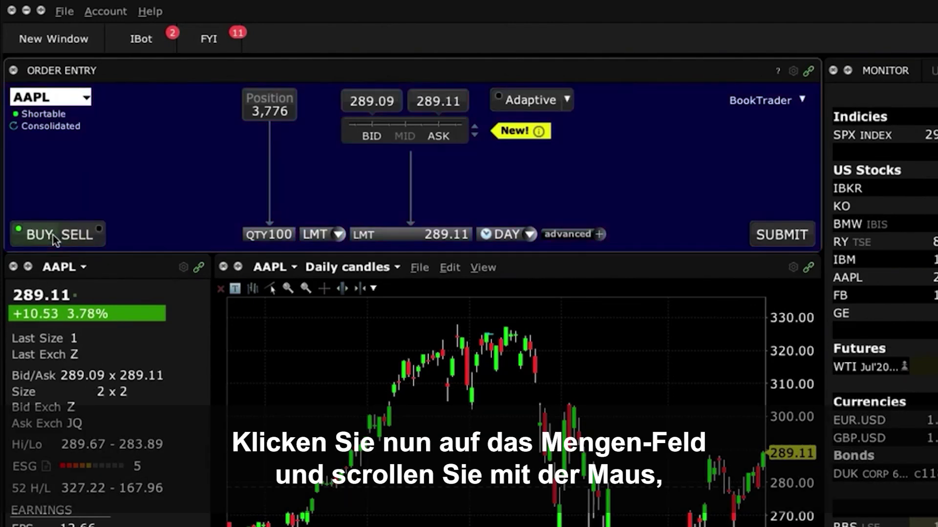
left_click(280, 237)
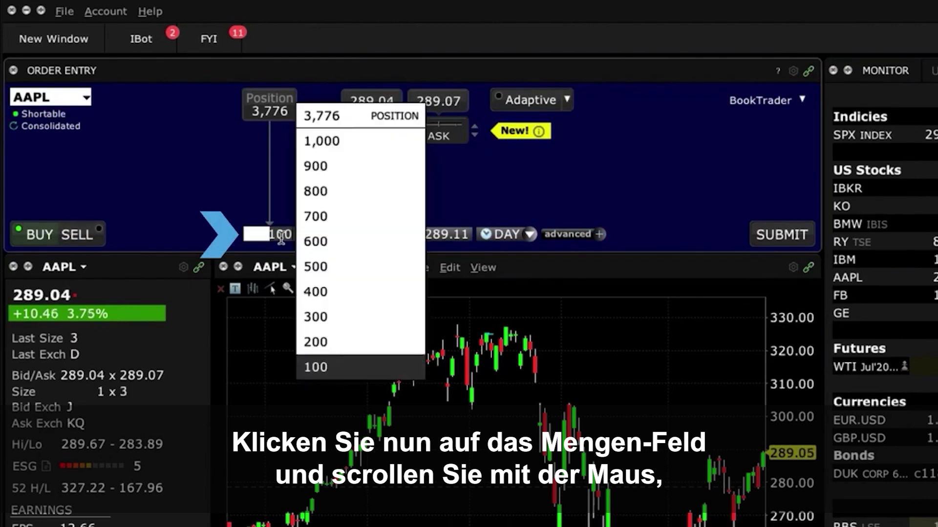
left_click(335, 343)
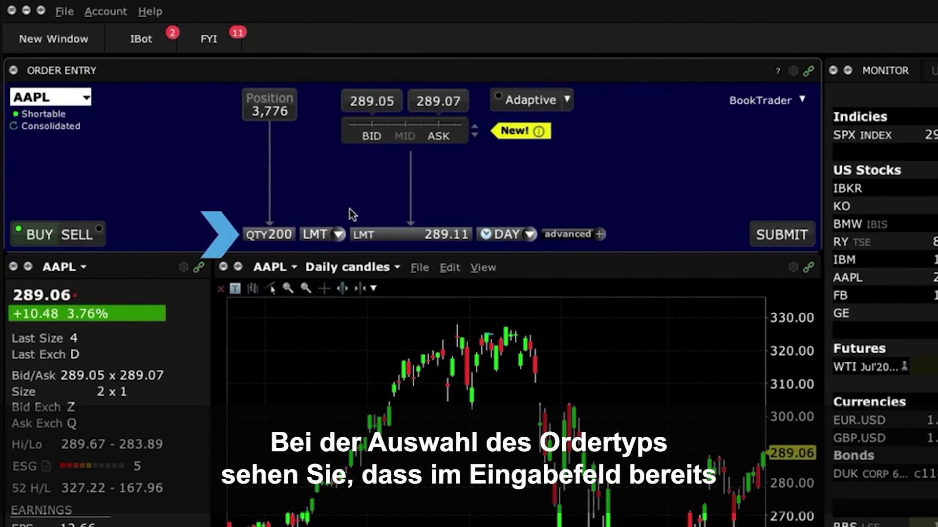
Step: Keep LMT as the order type after viewing the full order type list
left_click(338, 235)
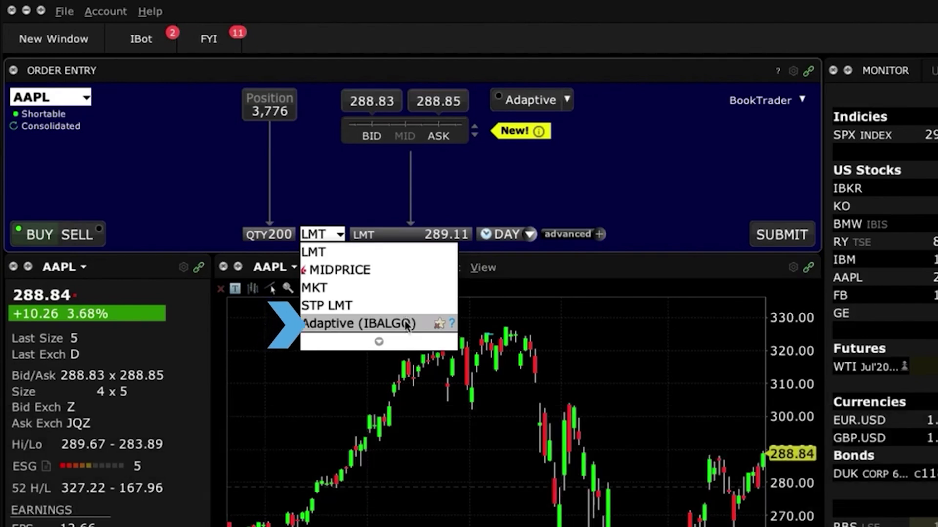
left_click(399, 343)
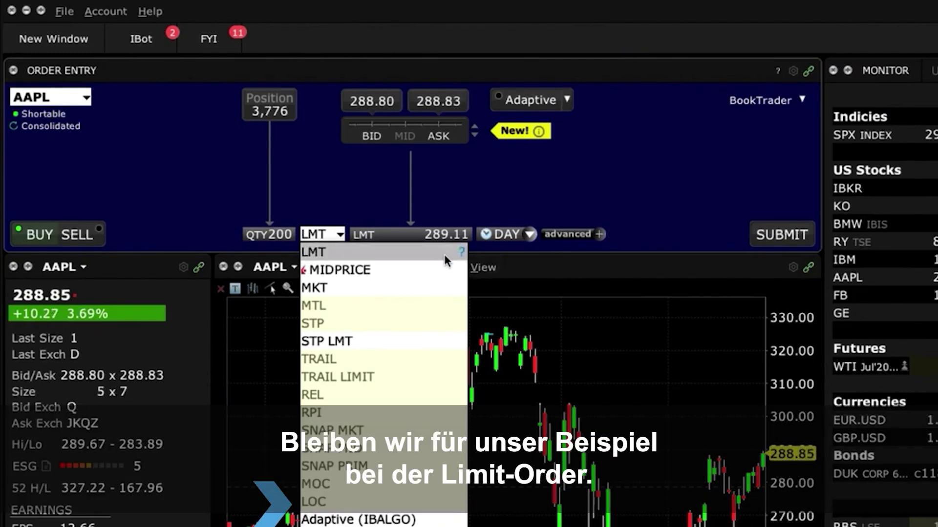
left_click(441, 252)
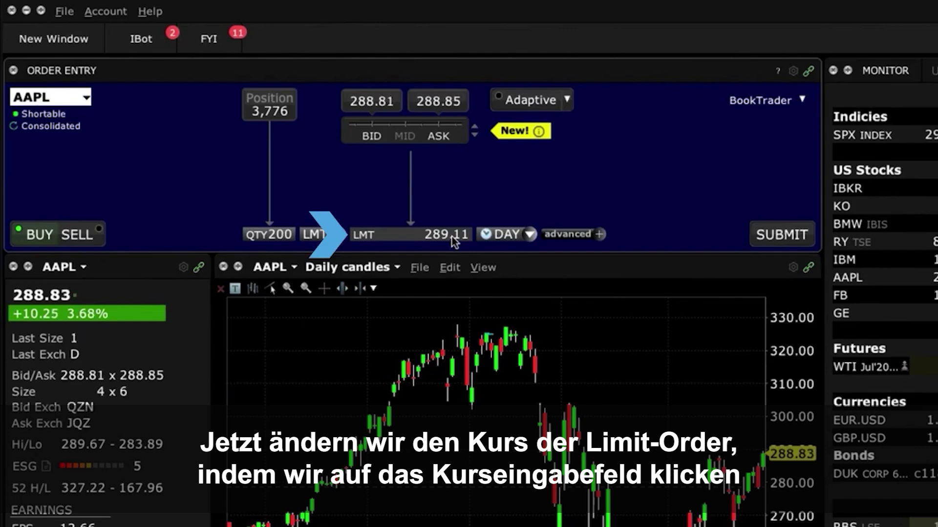
Step: Set the AAPL limit price to the 288.76 midpoint with DAY time in force
left_click(454, 238)
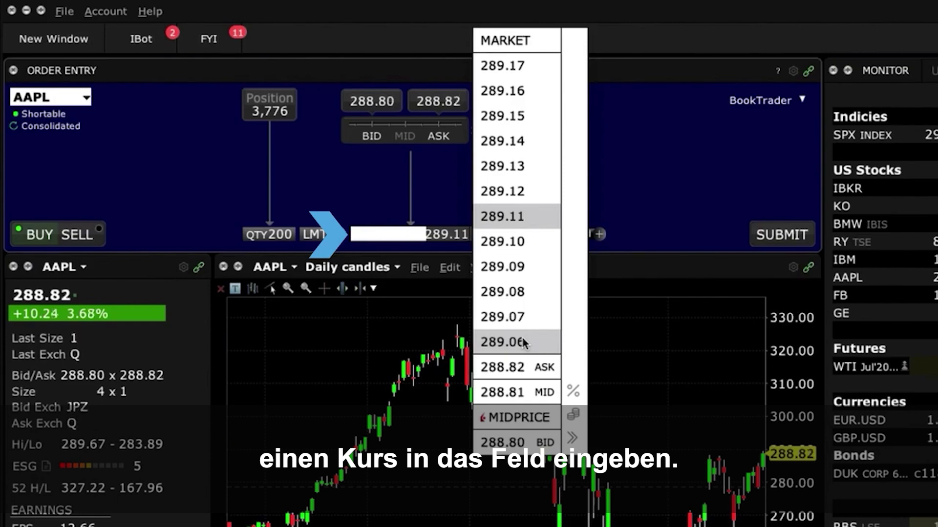
left_click(524, 390)
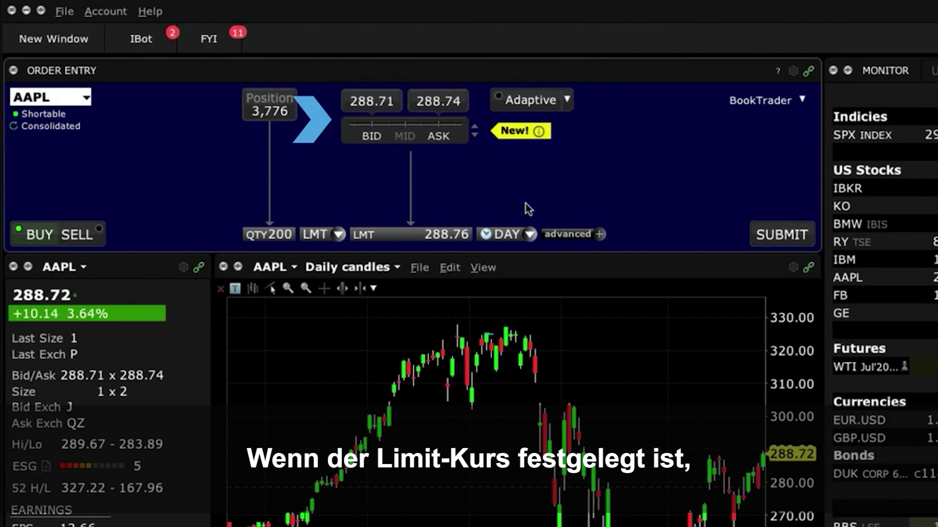
left_click(530, 235)
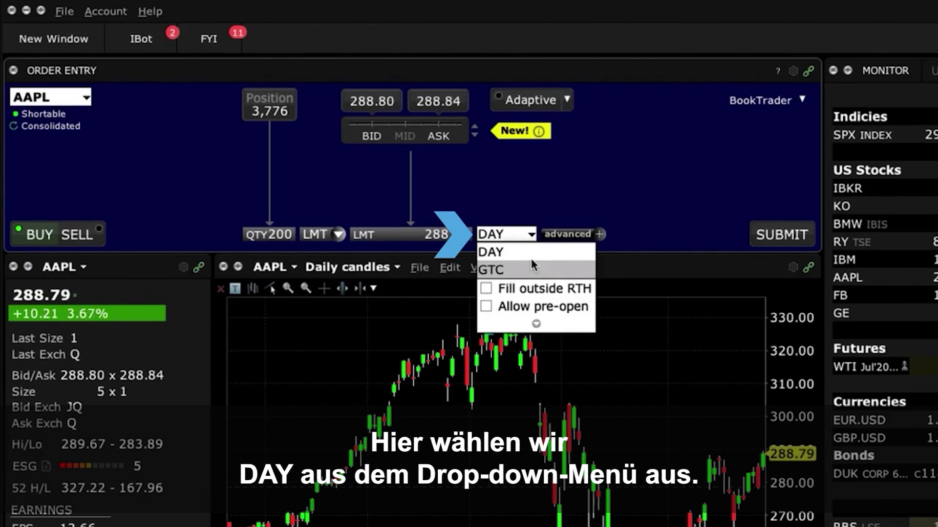
left_click(532, 255)
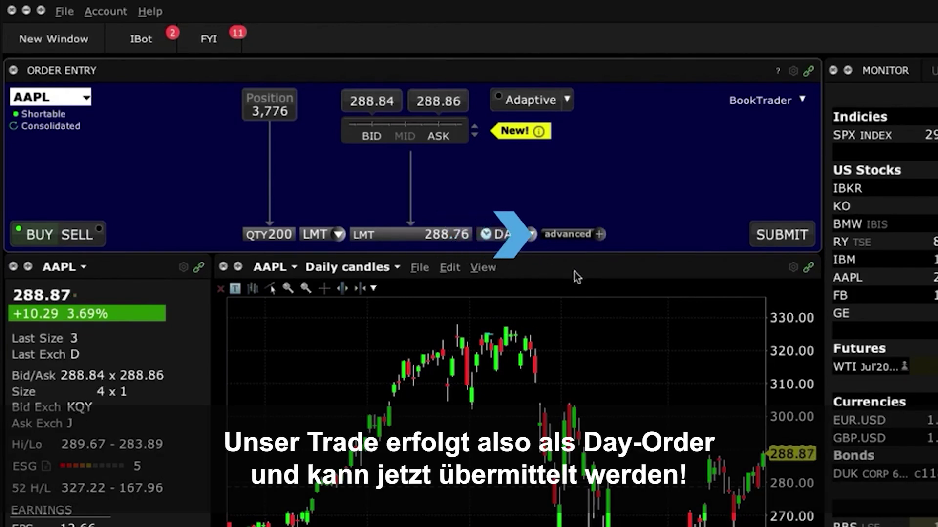
Step: Submit and transmit the 200-share AAPL buy order at 288.76
left_click(770, 239)
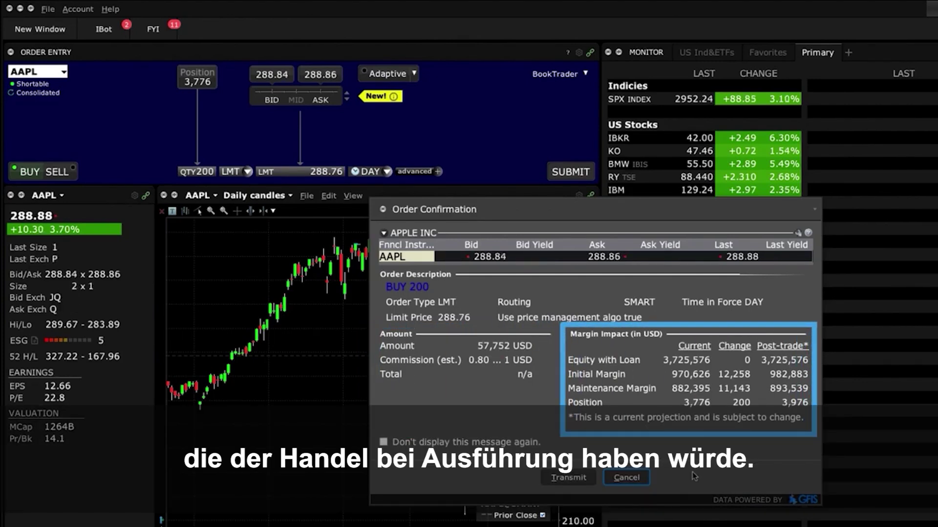
left_click(571, 480)
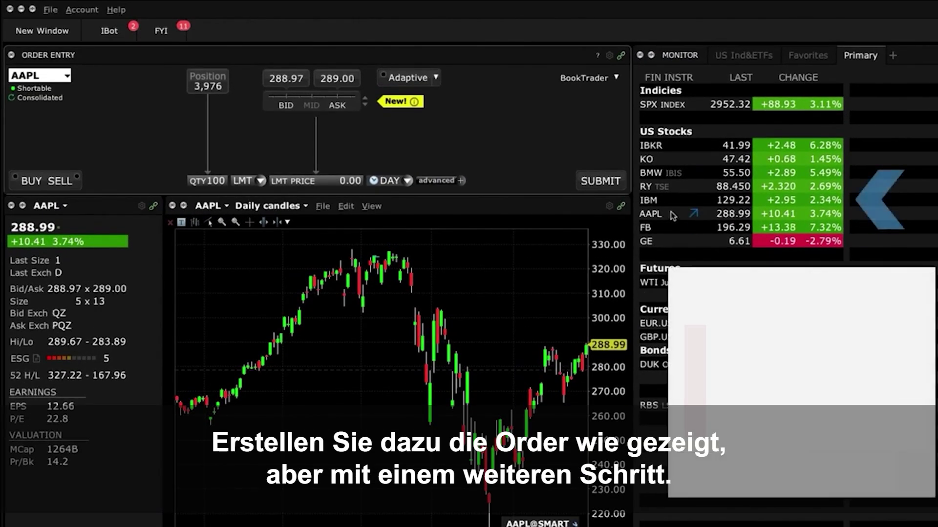
Step: Load IBM and build a 200-share buy limit order at 129.19
left_click(664, 201)
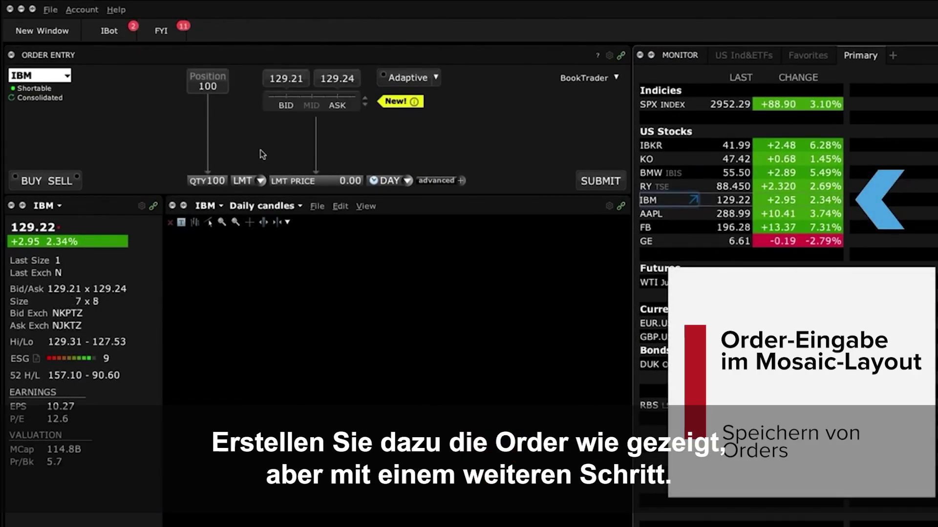
left_click(38, 181)
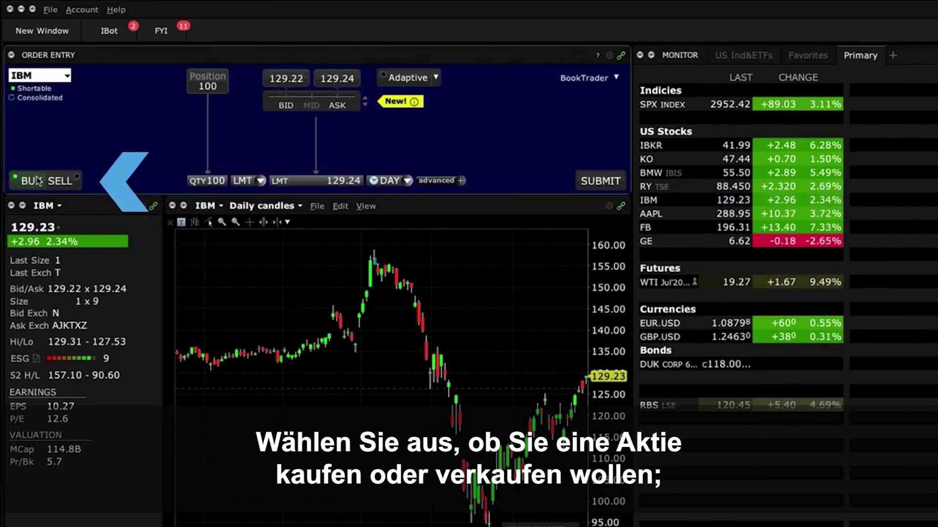
left_click(207, 180)
left_click(243, 254)
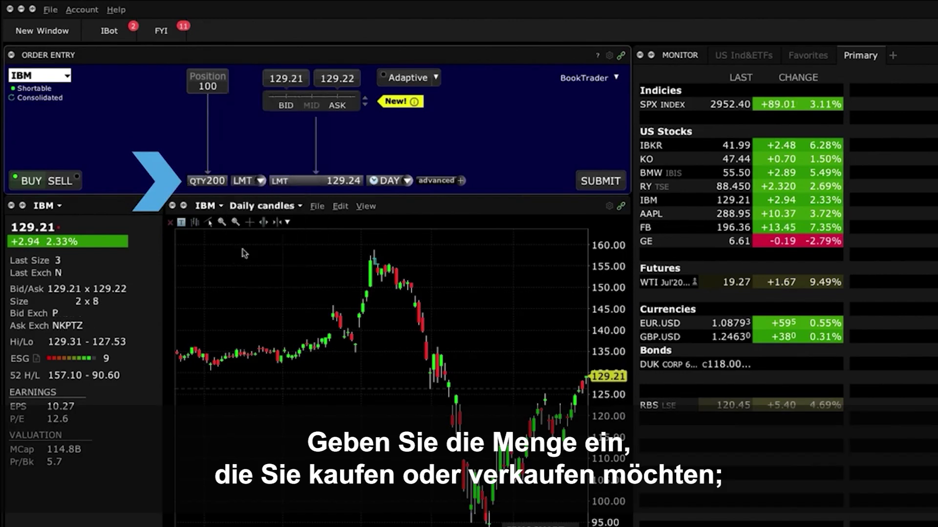
left_click(349, 184)
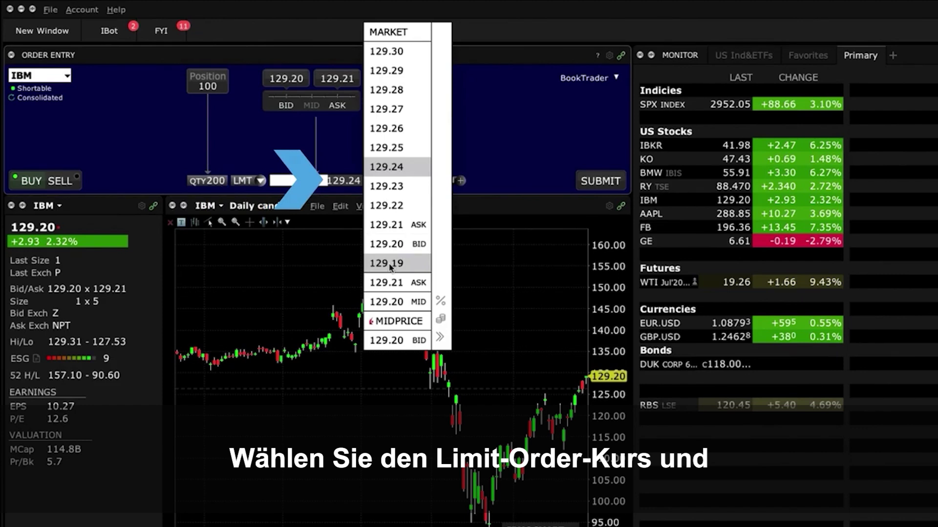
left_click(390, 264)
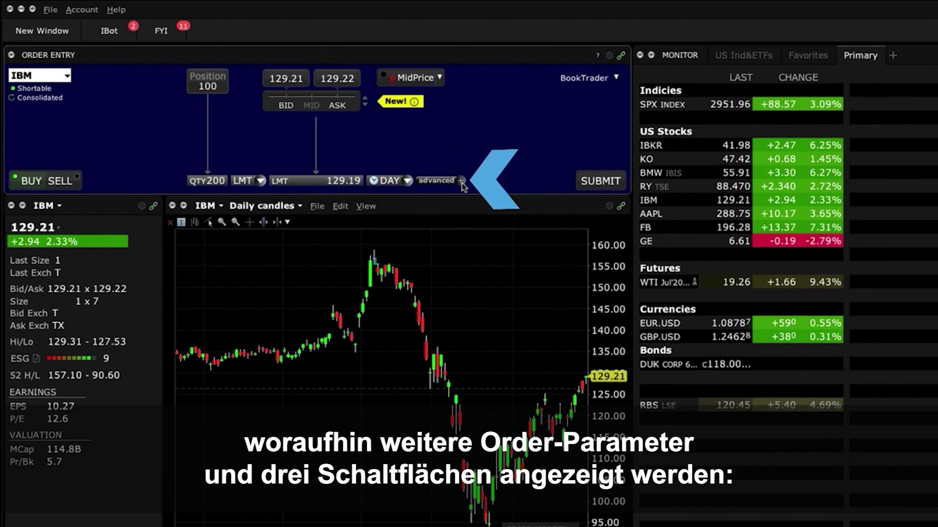
Step: Save the IBM 200-share buy at 129.19 from the advanced panel without transmitting
left_click(461, 181)
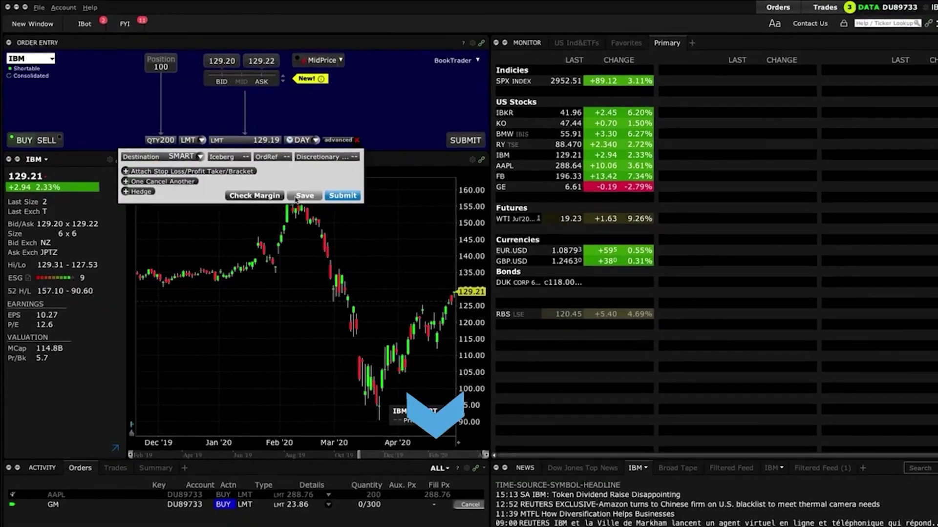
left_click(383, 255)
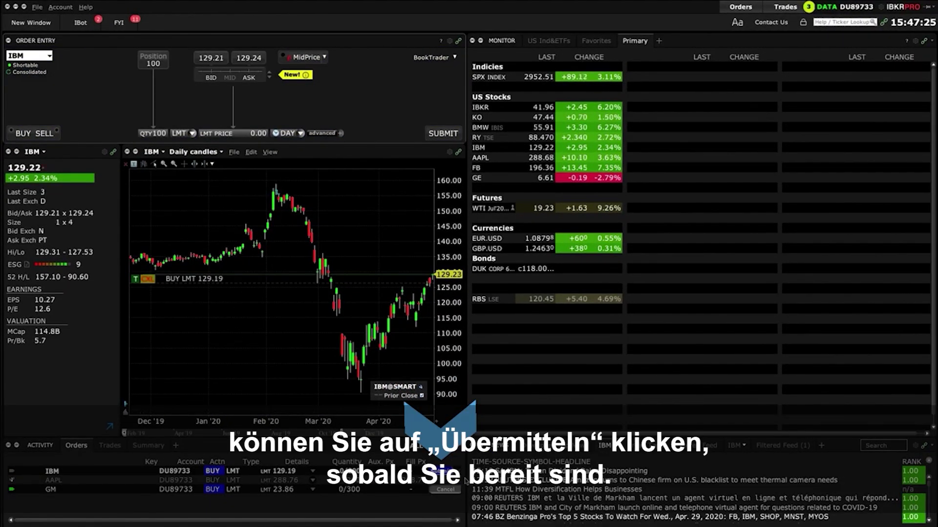
Step: Transmit the saved IBM order from Activity and confirm it
left_click(441, 471)
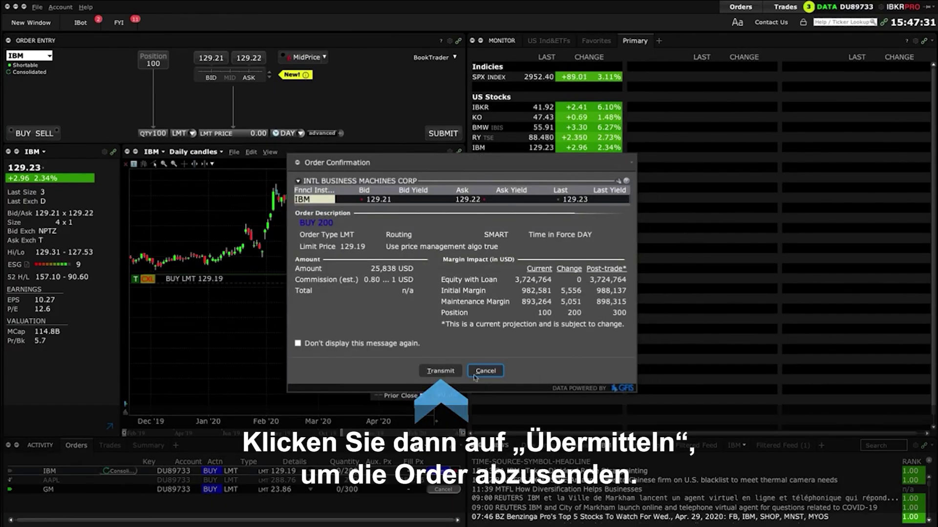
left_click(452, 374)
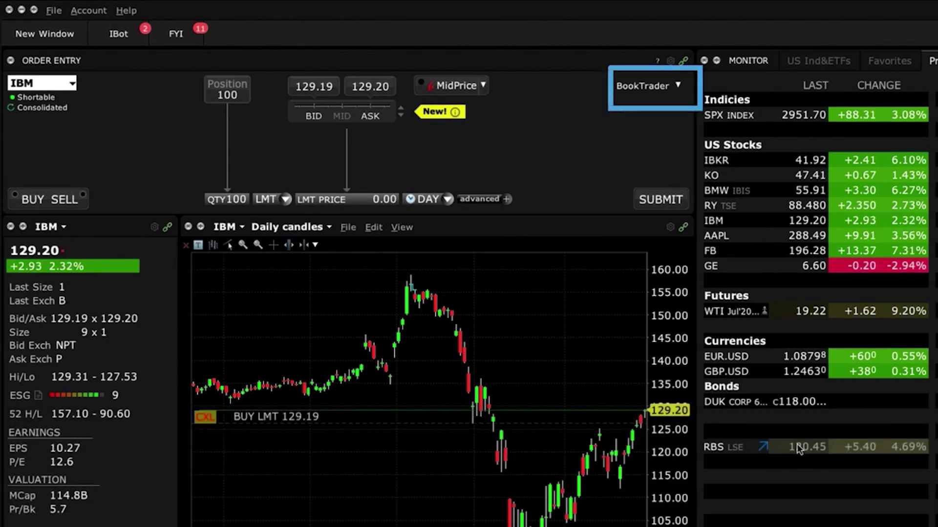
Step: Choose Fundamentals as the linked tool to view IBM's Summary, then close it
left_click(679, 86)
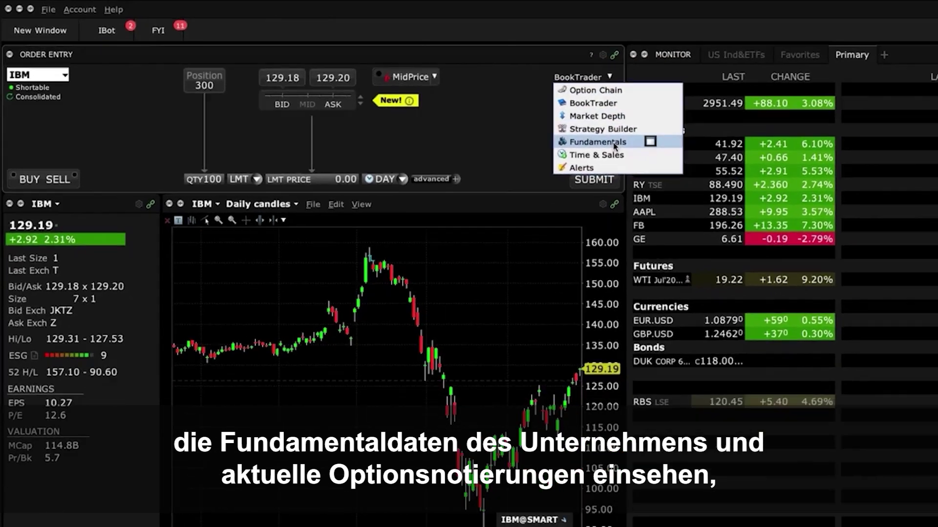
left_click(611, 142)
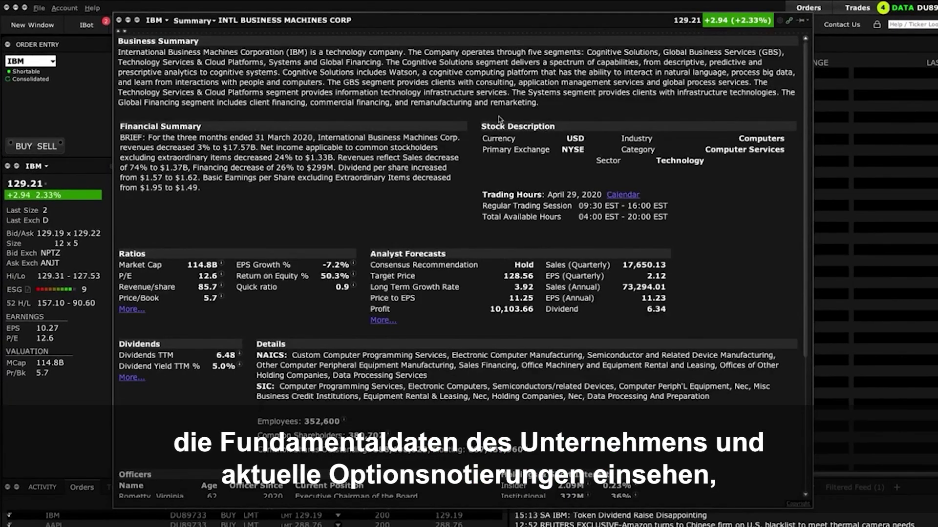
left_click(119, 20)
left_click(481, 62)
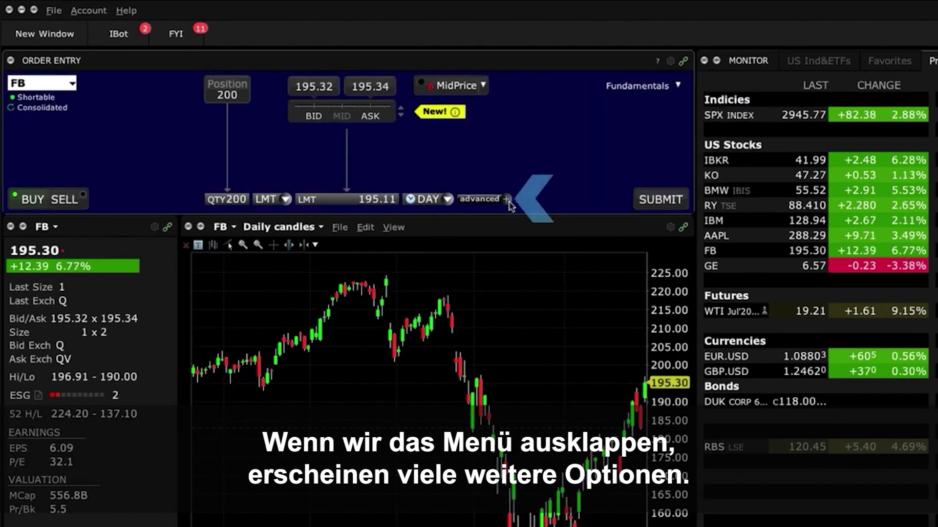
Step: Expand the FB order's advanced options, keep SMART routing, and show stop loss/profit taker
left_click(507, 200)
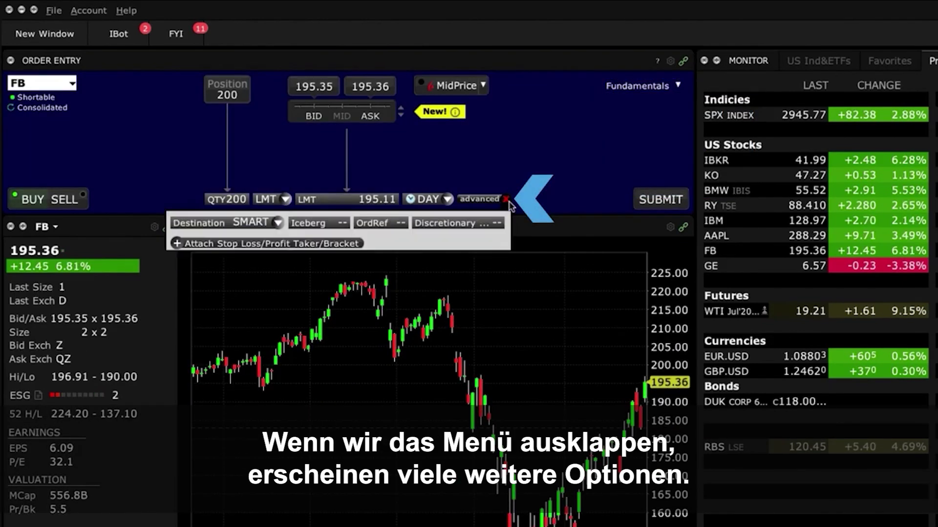
left_click(283, 223)
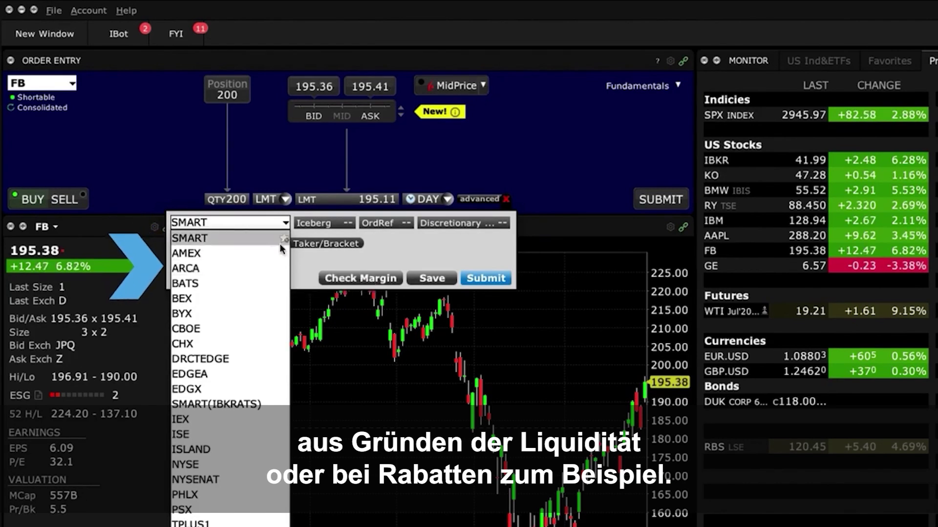
left_click(279, 242)
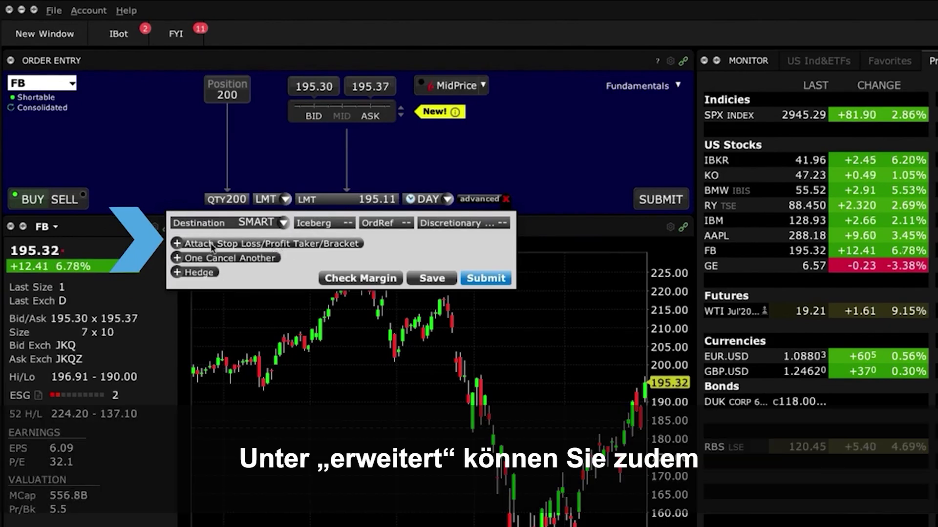
left_click(176, 244)
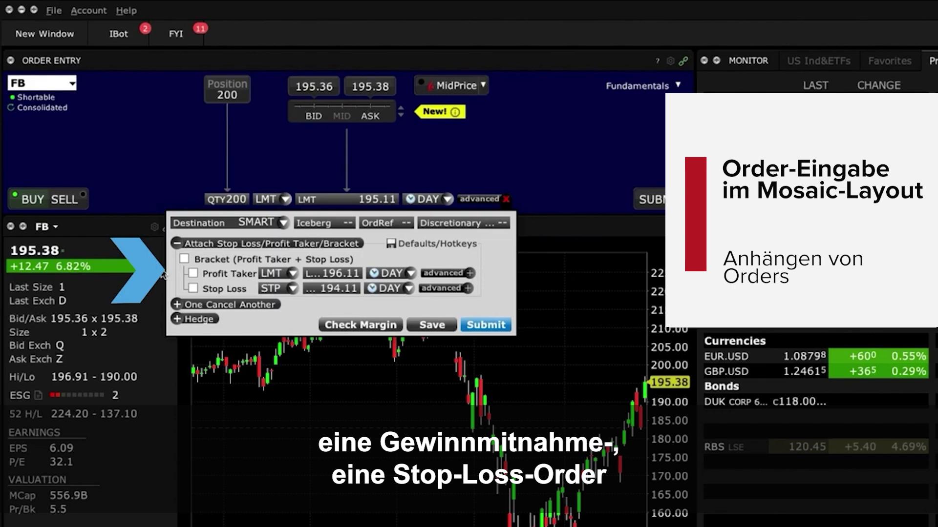
Step: Add a bracket to the FB buy with a 196.17 profit taker and 193.67 stop loss, then submit
left_click(184, 260)
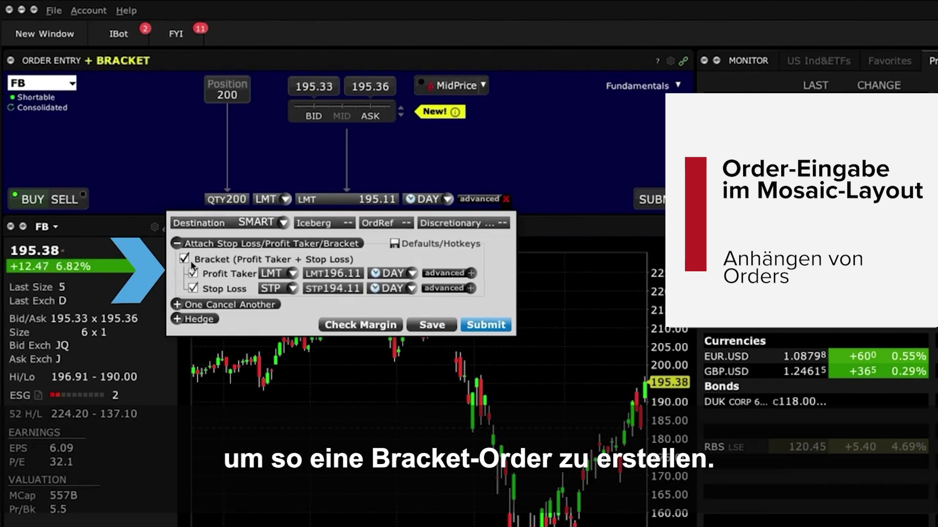
left_click(340, 276)
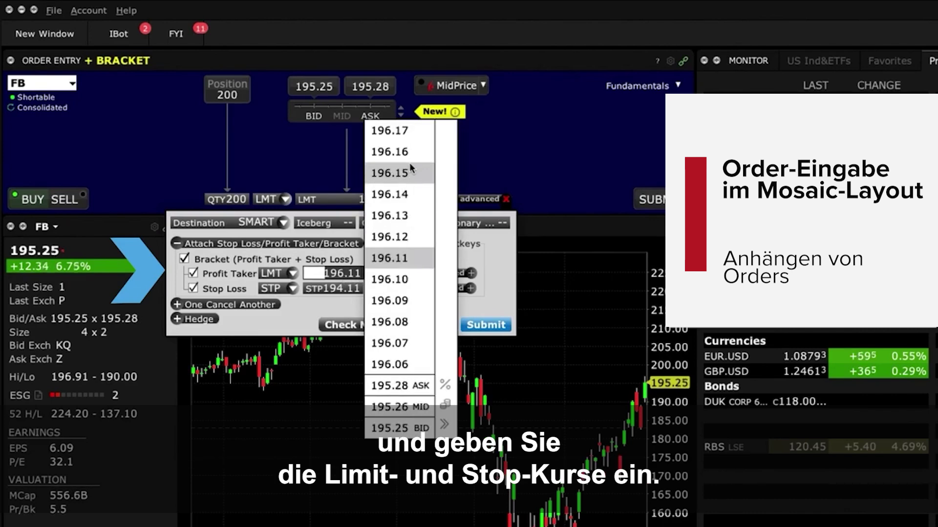
left_click(409, 132)
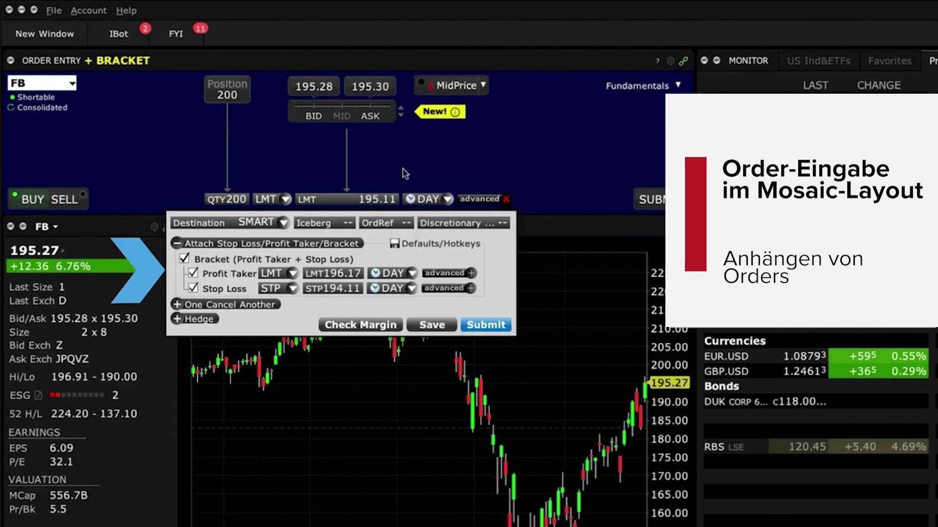
left_click(349, 290)
scroll(396, 352, "down", 13)
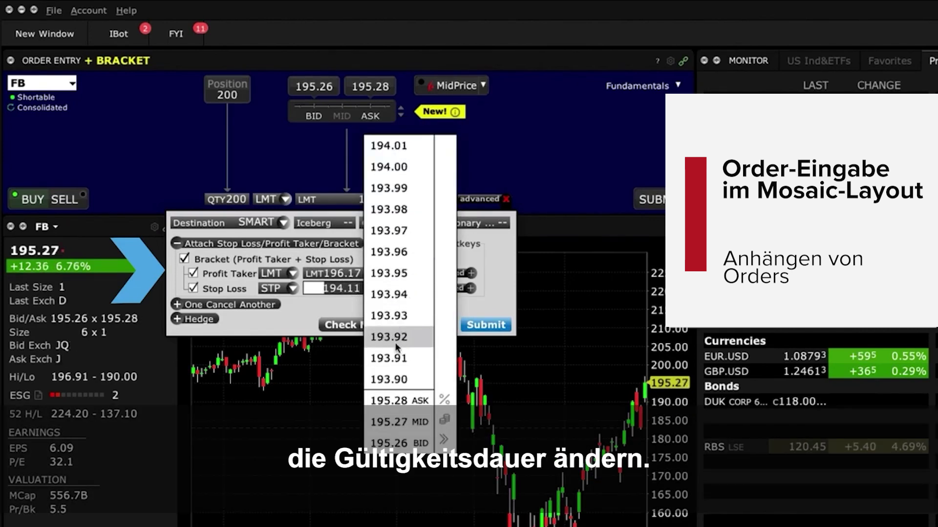
left_click(396, 377)
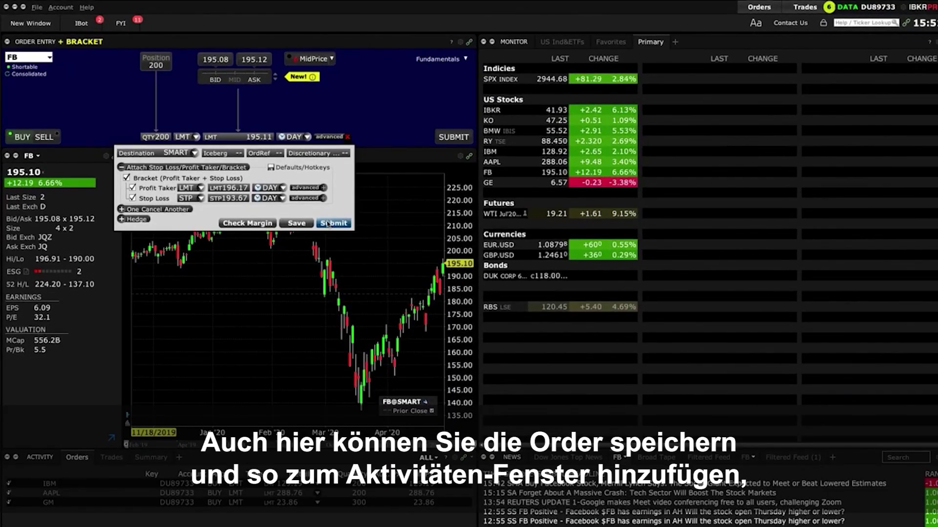
left_click(327, 223)
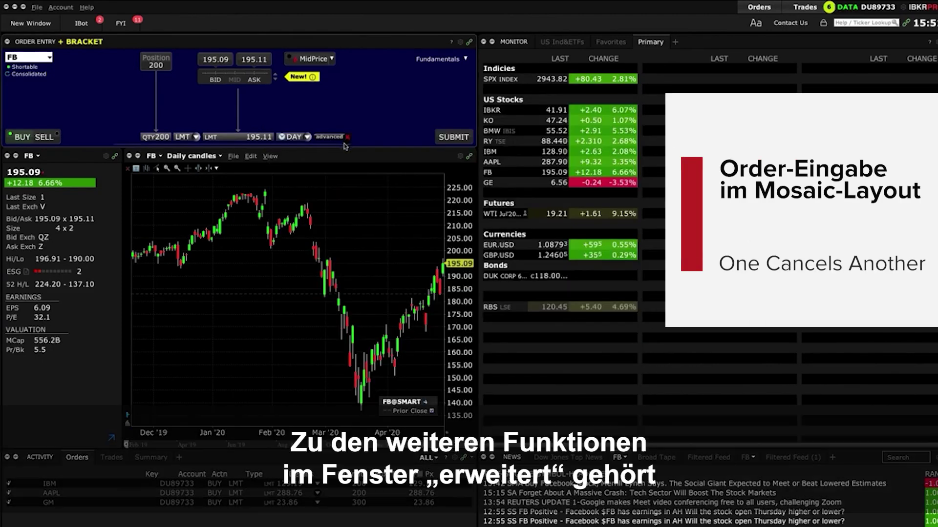
left_click(329, 137)
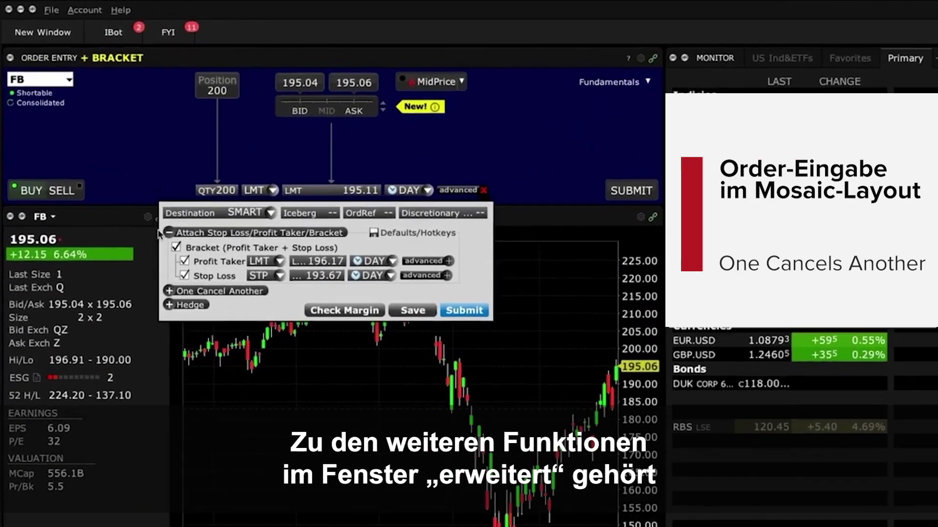
Step: Remove the bracket, show One Cancel Another options, and set the FB quantity to 500
left_click(183, 258)
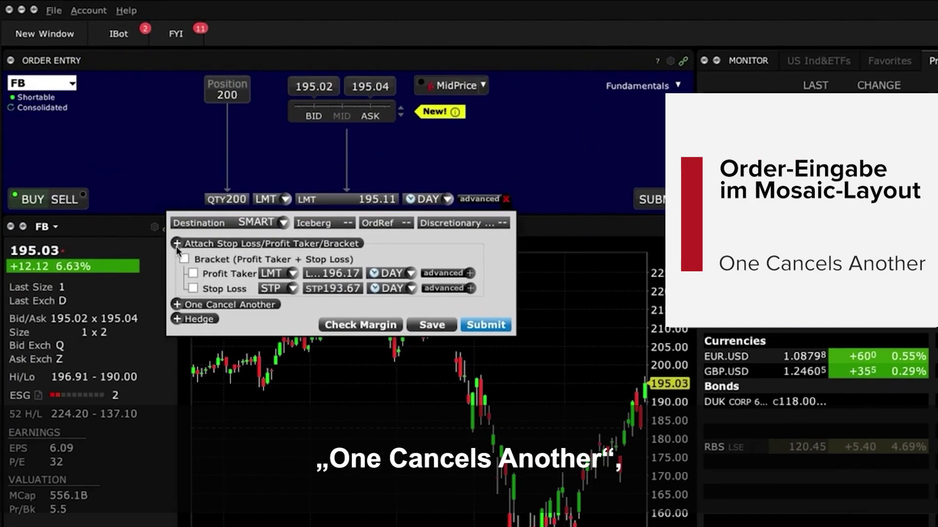
left_click(176, 243)
left_click(177, 259)
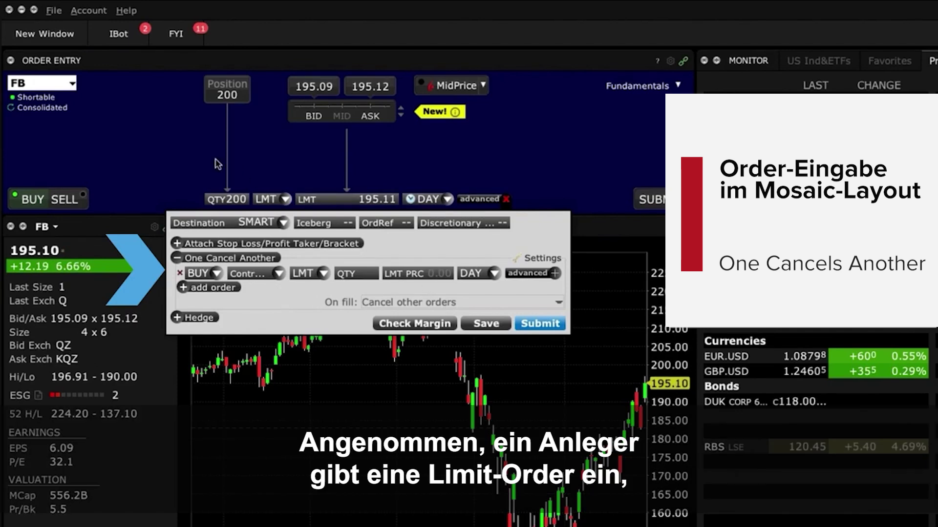
left_click(239, 199)
type("500")
Step: Add a linked one-cancels-another TWTR order for 750 shares
left_click(249, 273)
type("TWTR")
key("Return")
left_click(393, 274)
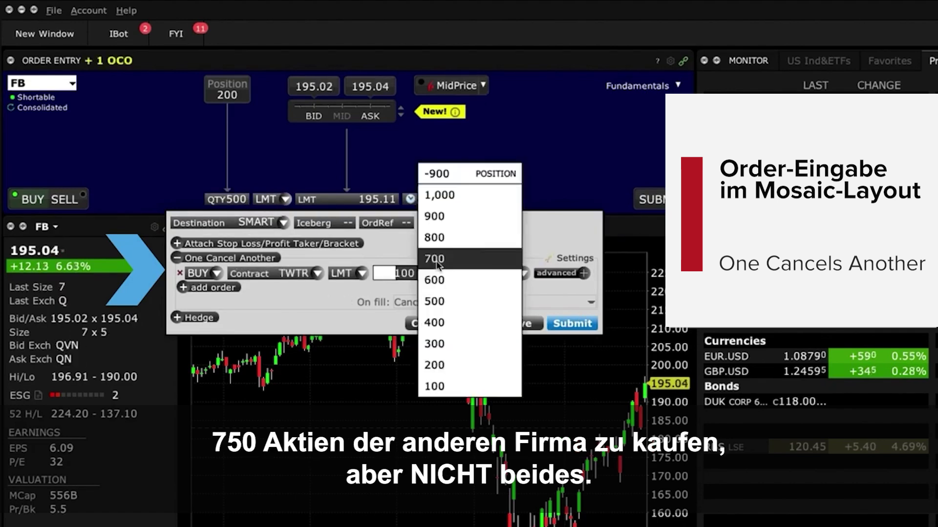
type("750")
key("Return")
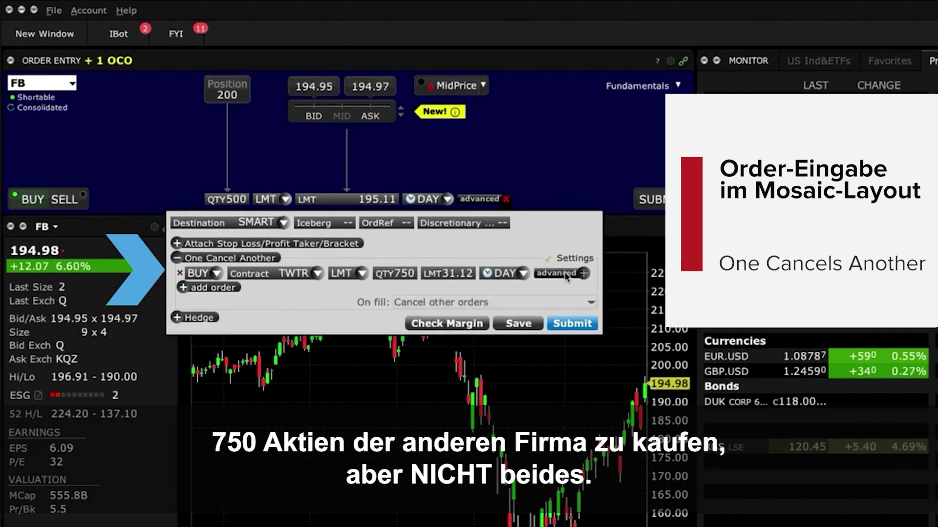
Step: Review OCA settings, keeping partially filled orders cancelled, and reveal the Hedge options
left_click(583, 273)
left_click(572, 258)
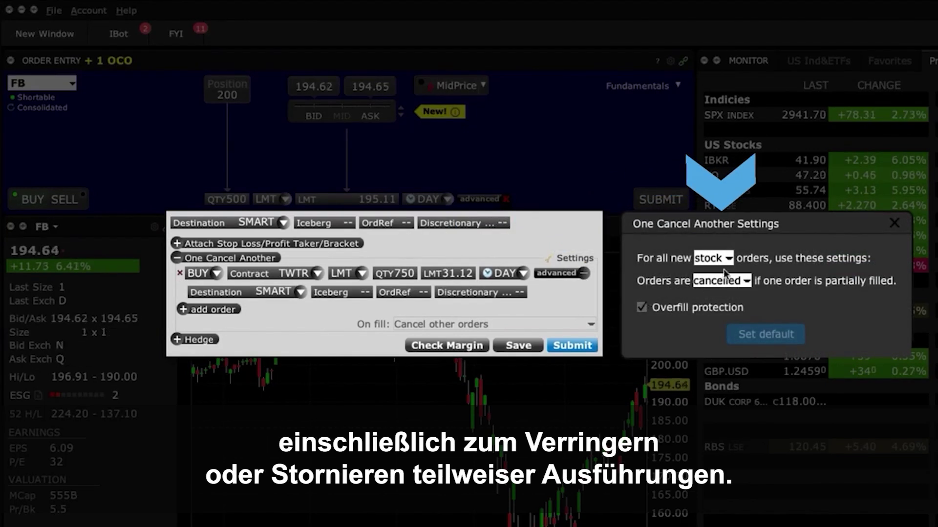
left_click(743, 282)
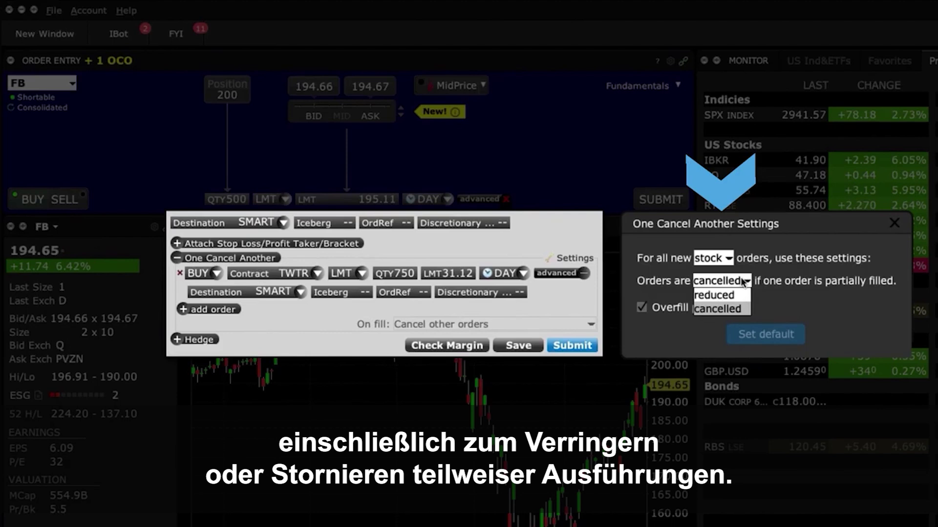
left_click(743, 282)
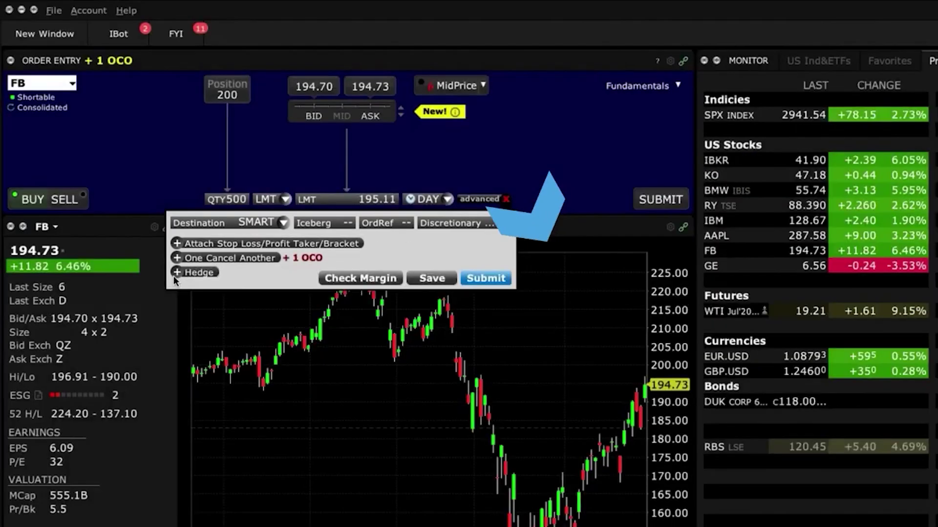
left_click(176, 272)
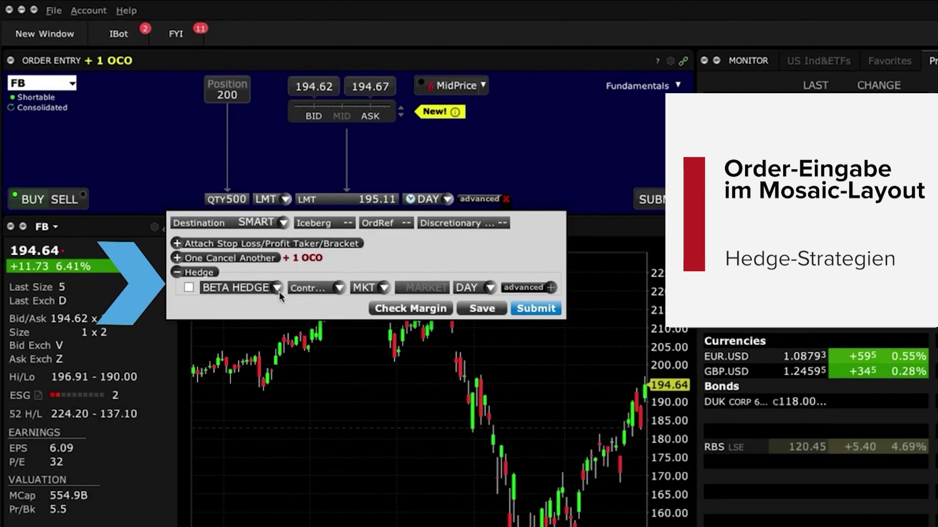
Step: Set the FB hedge type to FX ORDER, then change it to PAIR TRADE
left_click(280, 291)
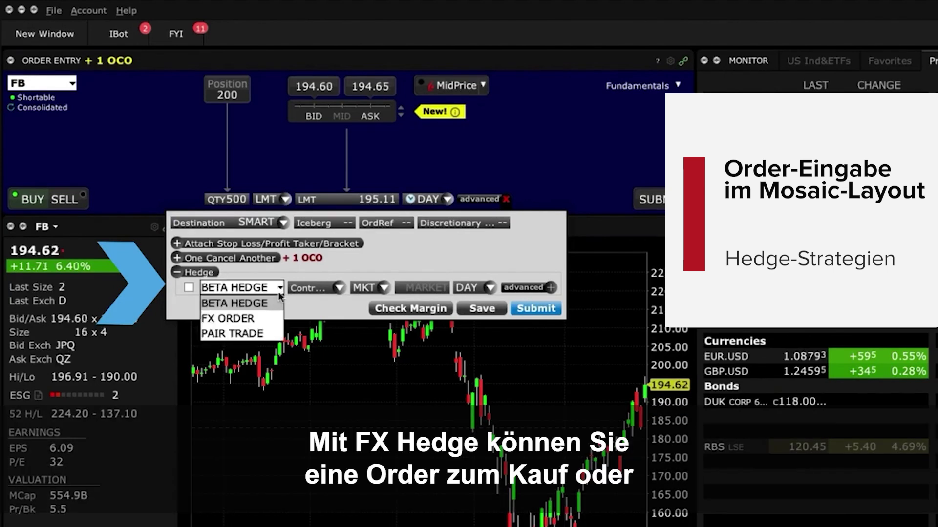
left_click(270, 315)
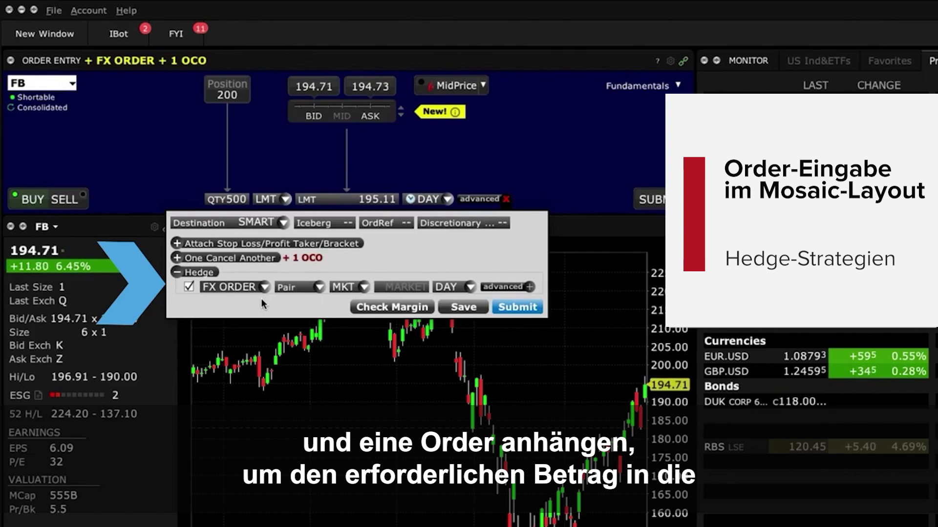
left_click(264, 291)
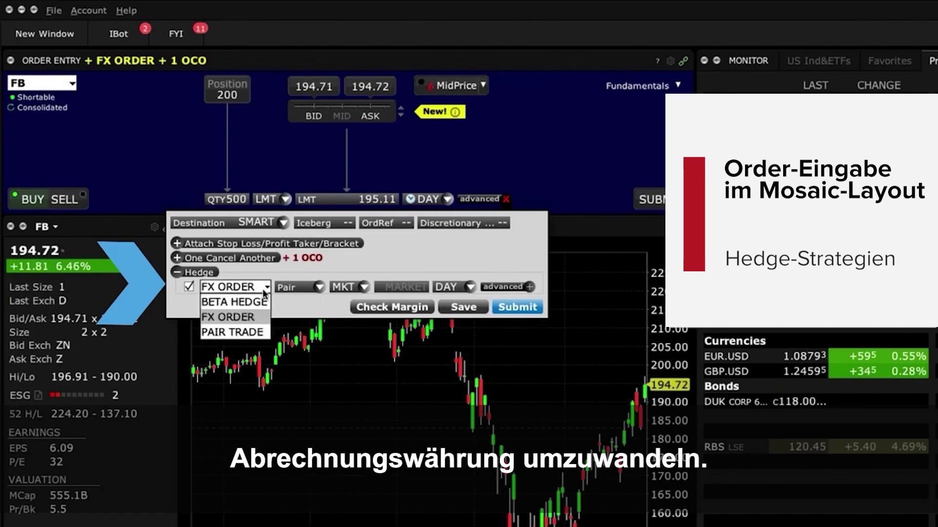
left_click(256, 332)
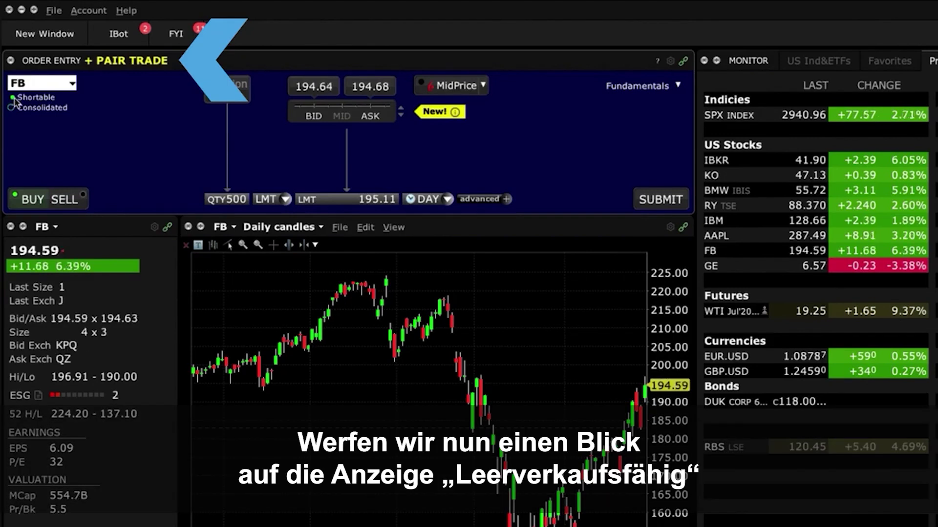
Step: Bring up the advanced algo options for the 500-share FB order
mouse_move(28, 102)
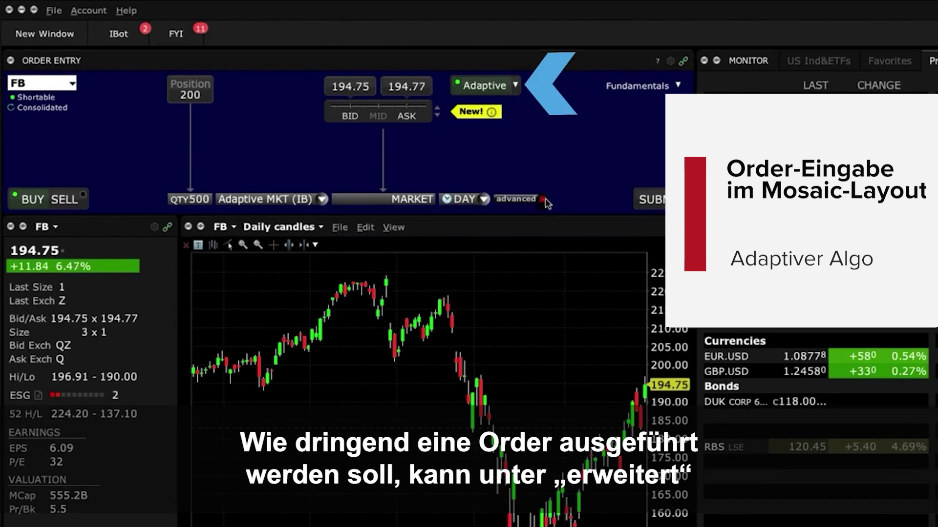
left_click(543, 199)
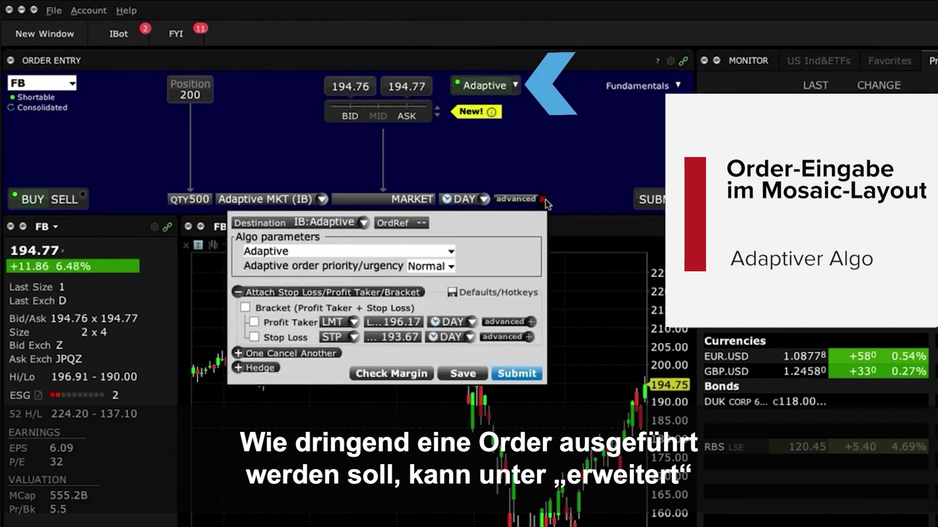
left_click(451, 267)
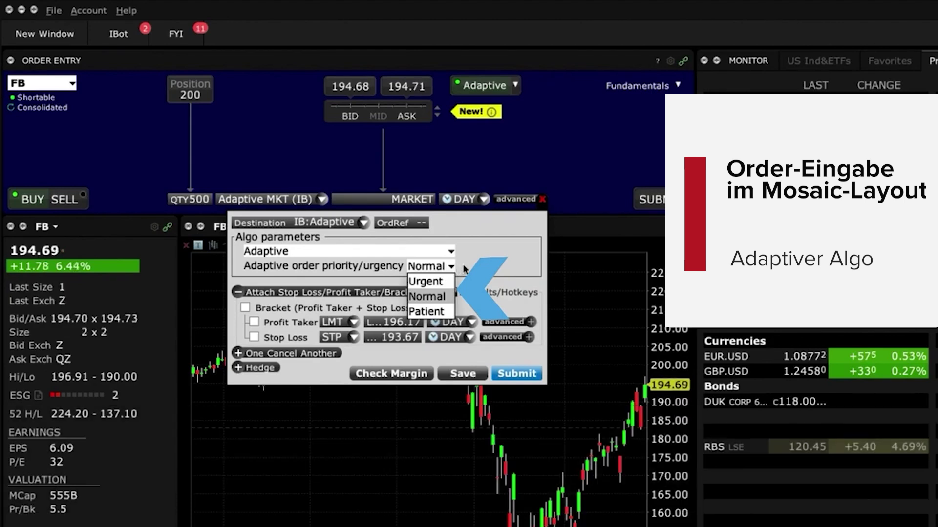
left_click(465, 268)
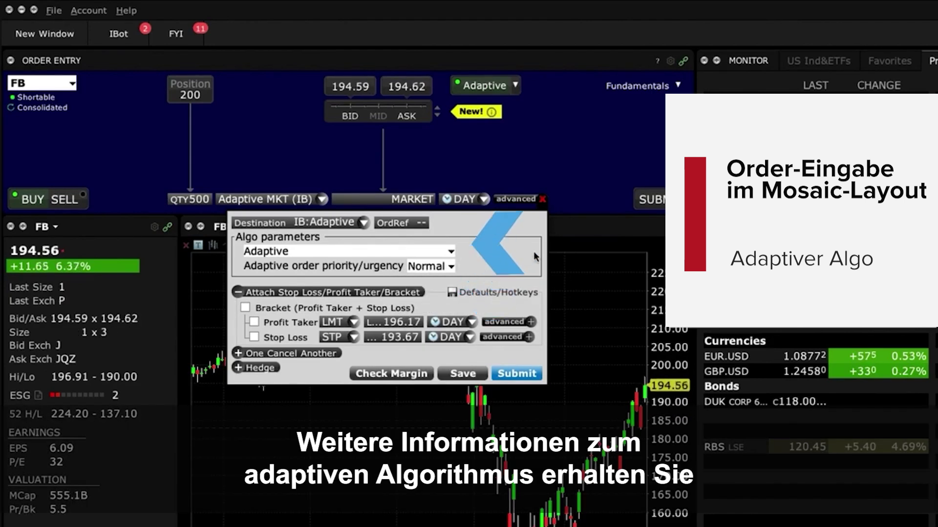
left_click(542, 199)
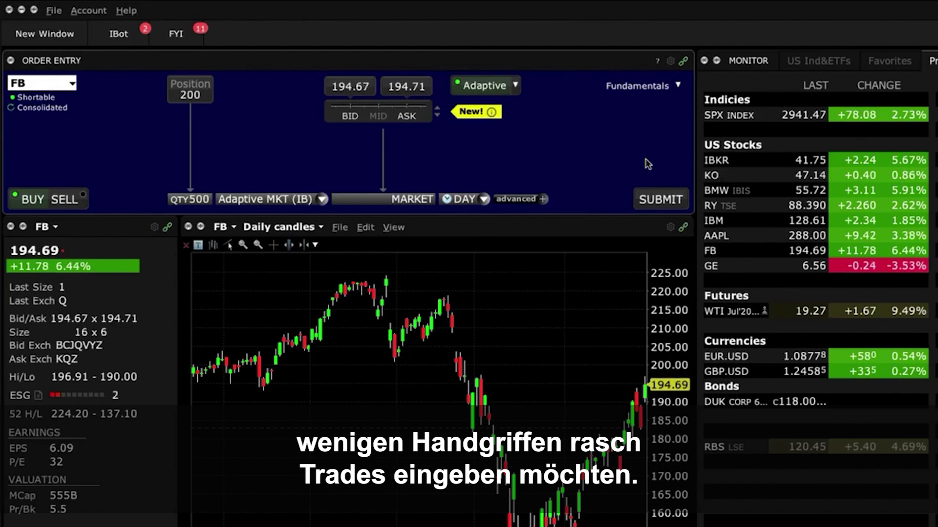
Step: In Order Entry settings, select Simplified, then Rapid Transmit, as the Order Entry Tool Style
left_click(672, 62)
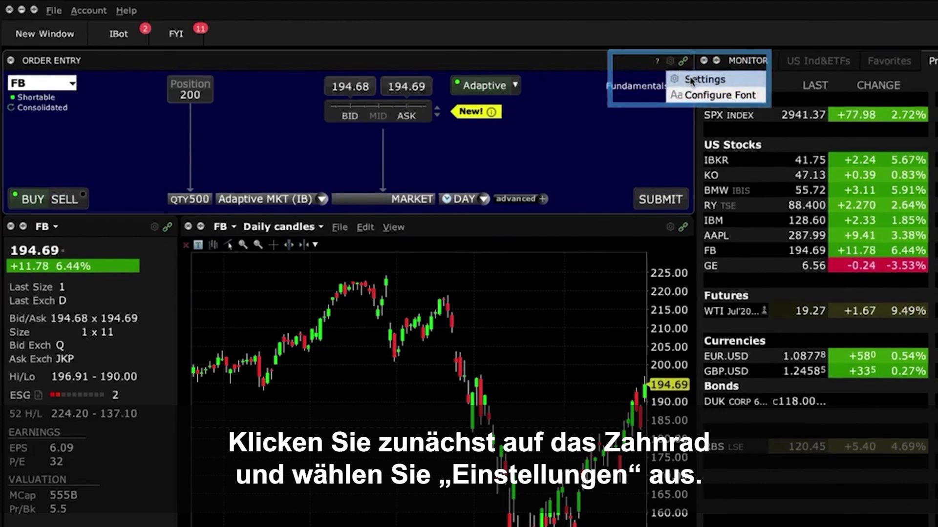
left_click(704, 79)
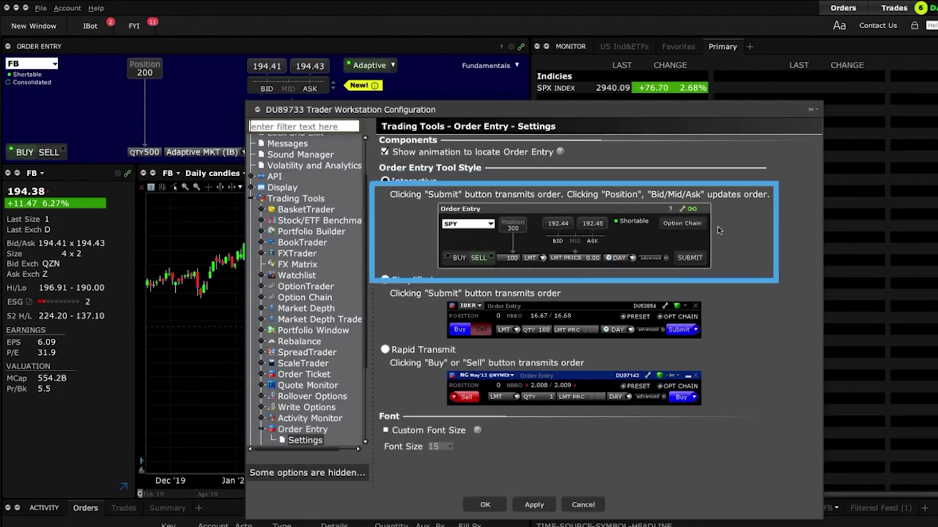
left_click(385, 280)
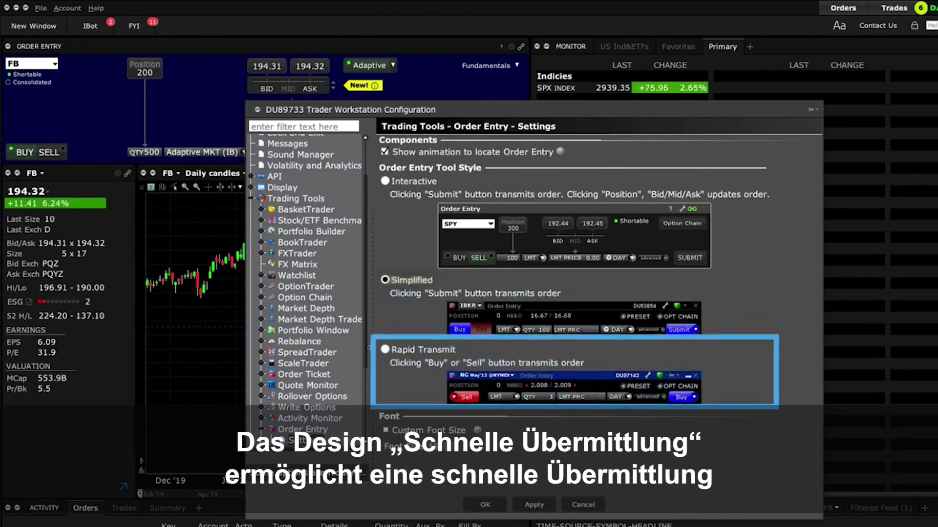
left_click(384, 351)
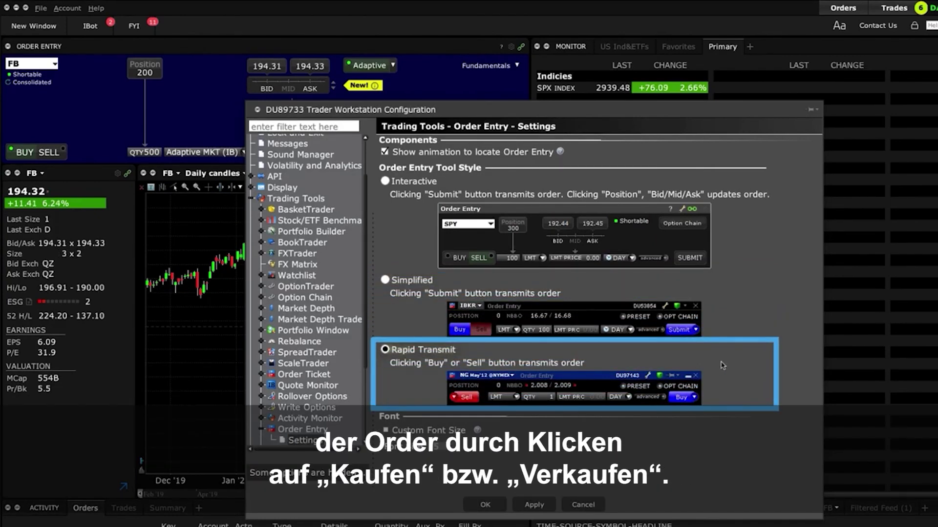